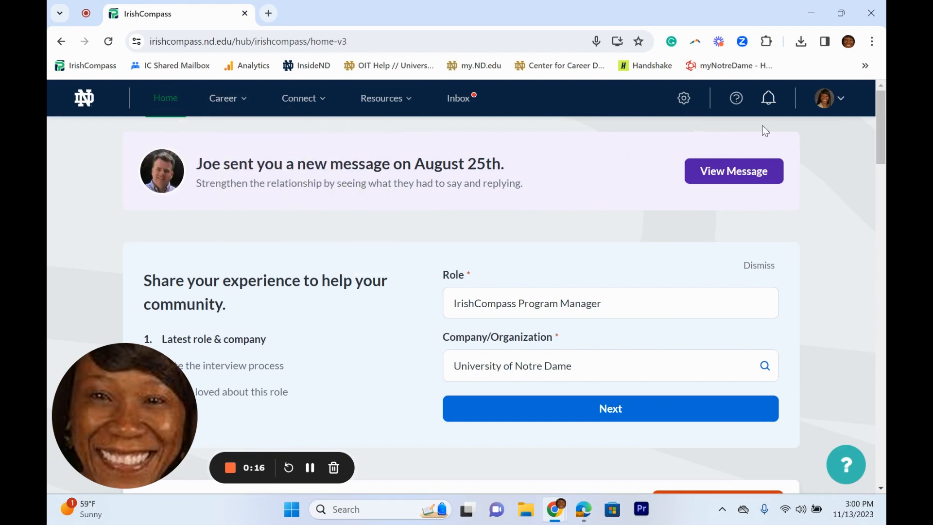
drag(882, 141, 883, 151)
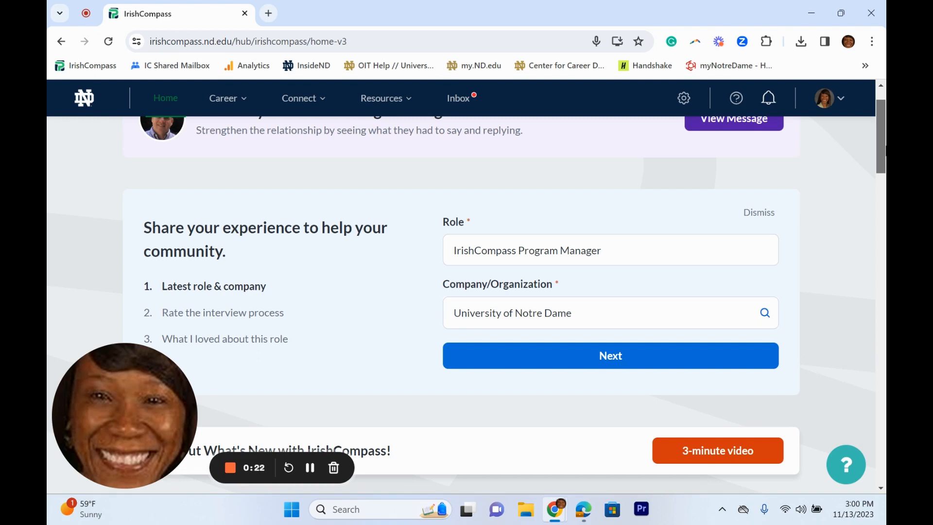
drag(884, 150, 884, 241)
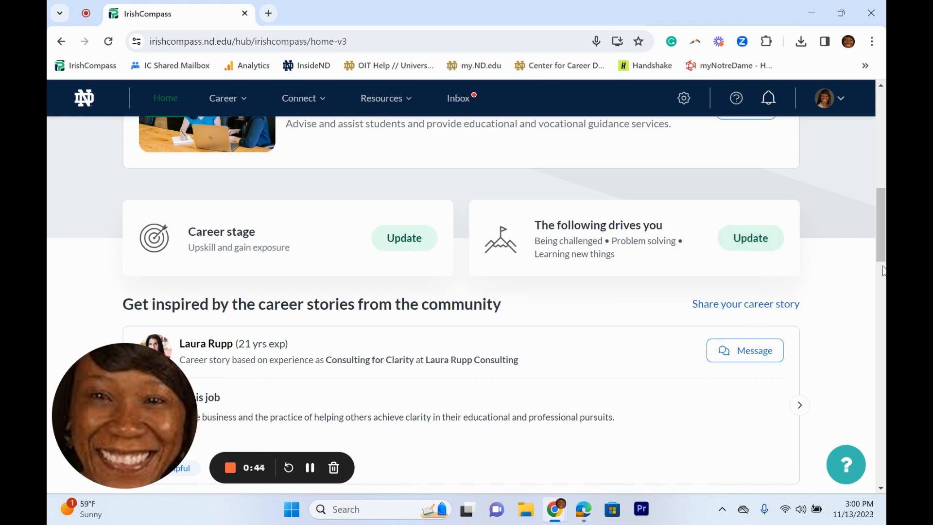
drag(884, 268, 884, 329)
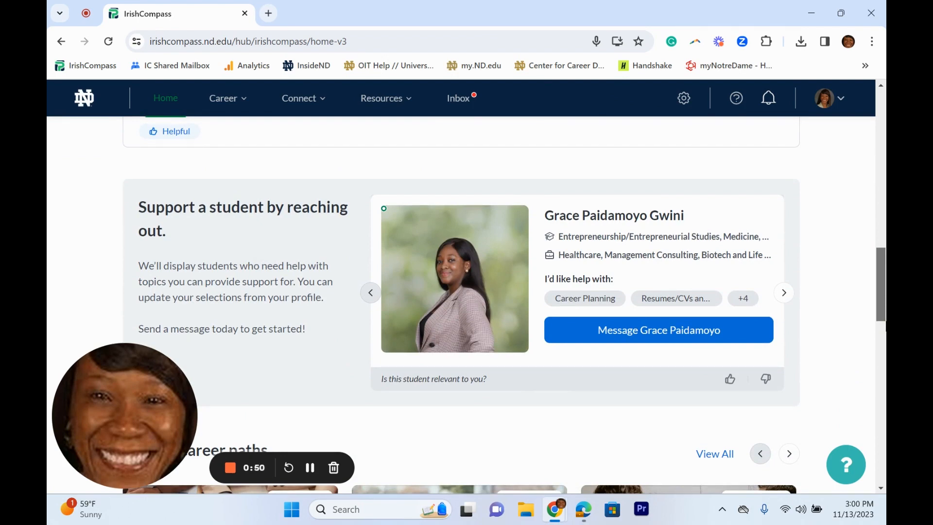
scroll(885, 331, down, 1)
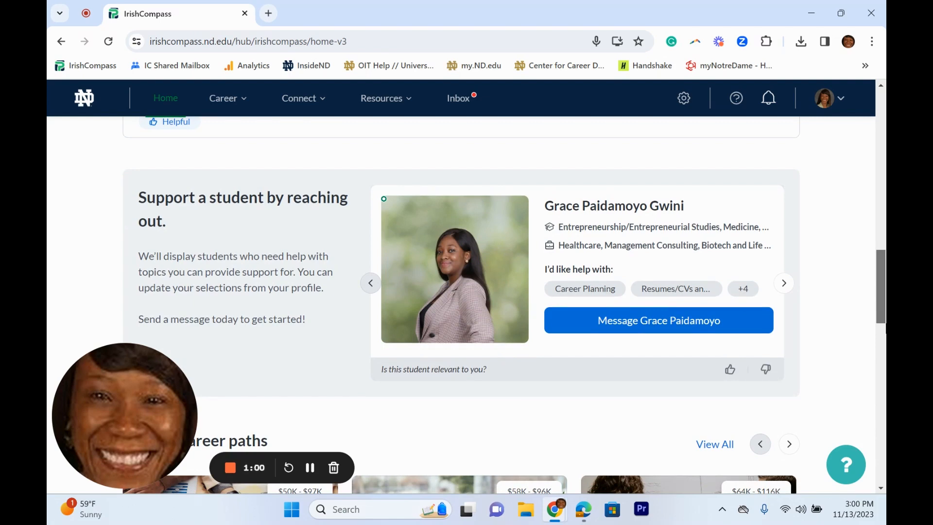
scroll(461, 292, down, 1)
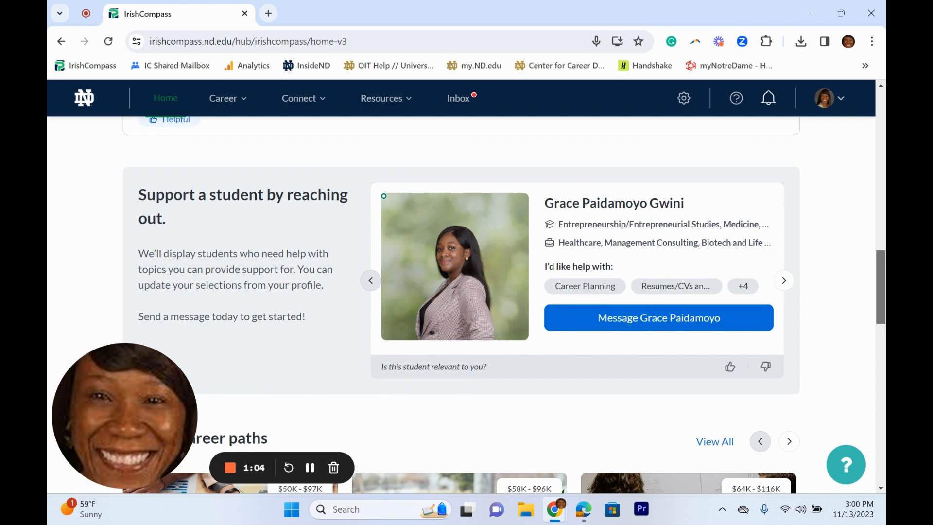
scroll(467, 292, down, 1)
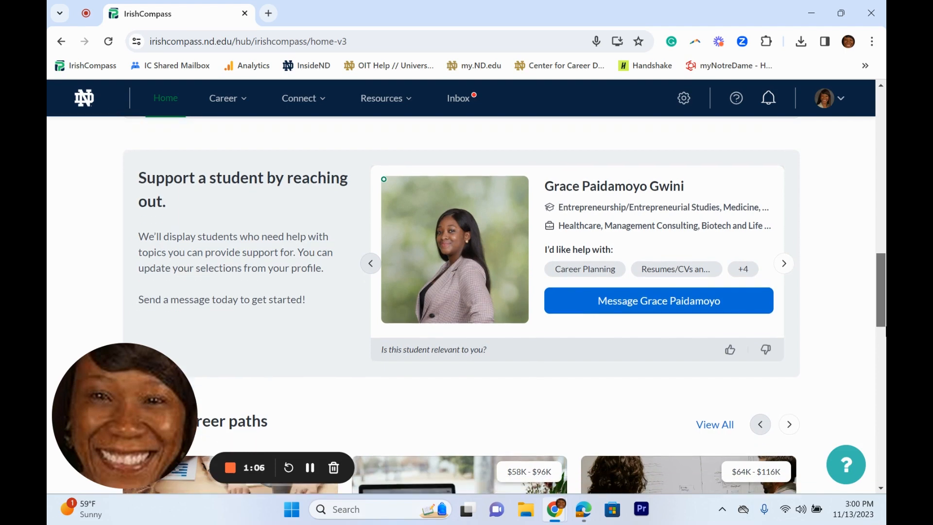
scroll(467, 306, down, 1)
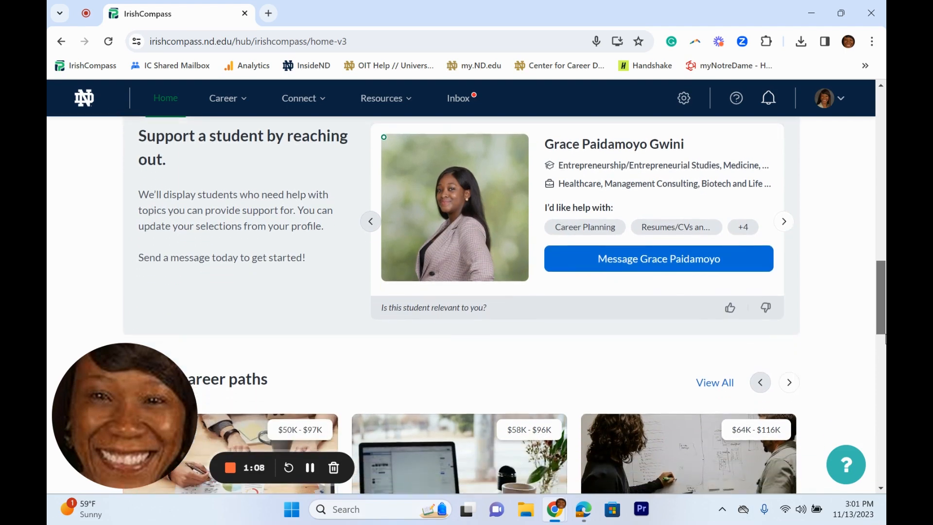
scroll(466, 292, up, 10)
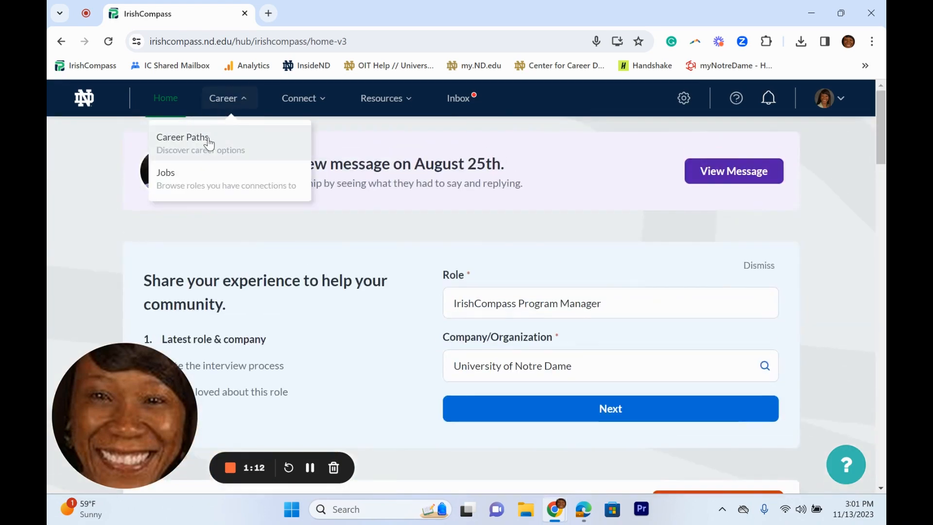
Go to the Career Paths page showing the counselor career path card.
click(208, 143)
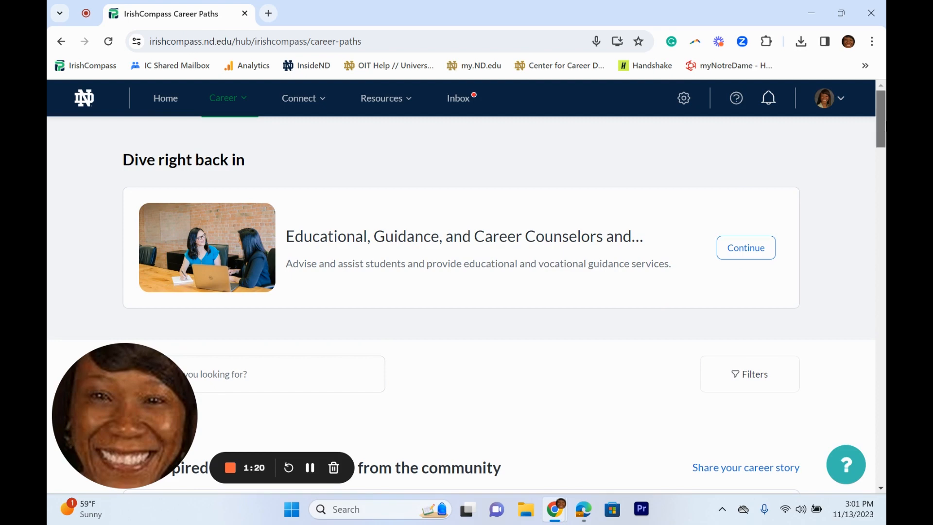
drag(883, 126, 884, 267)
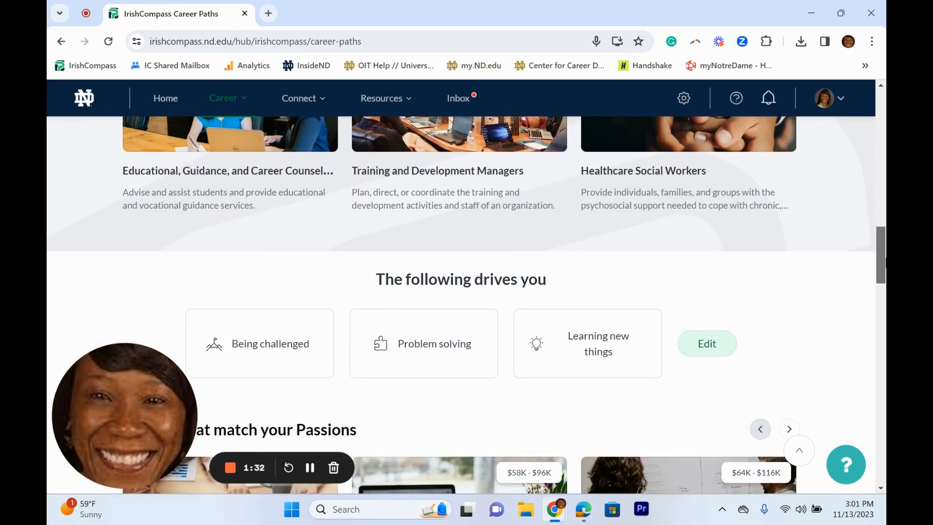
drag(884, 268, 884, 270)
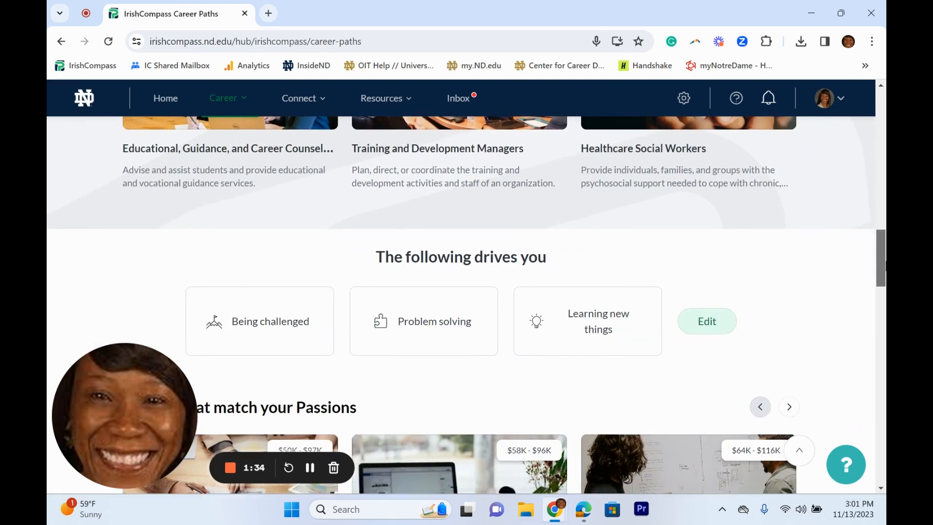
click(216, 95)
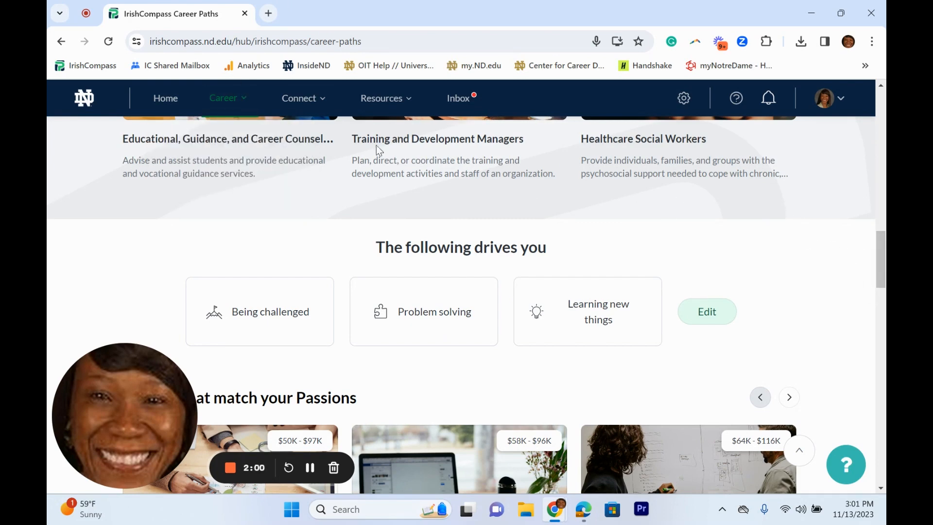
mouse_move(303, 98)
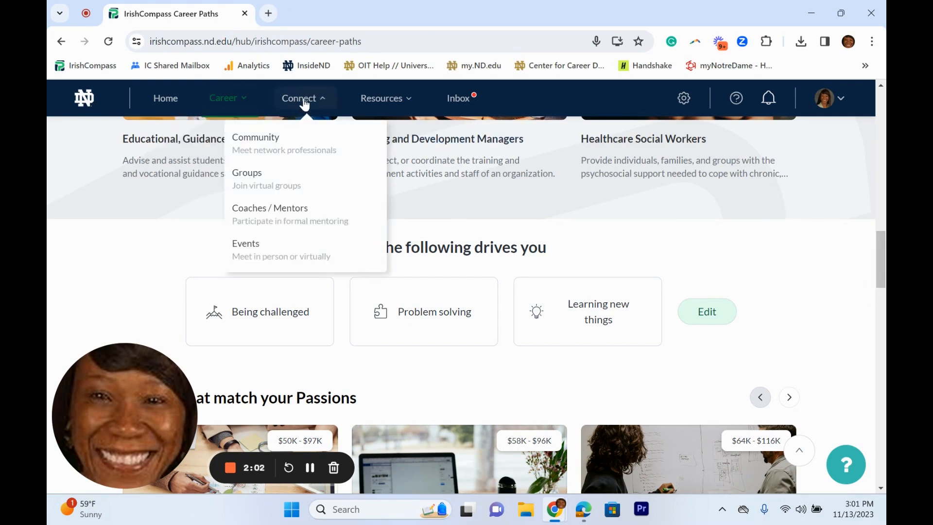
click(299, 143)
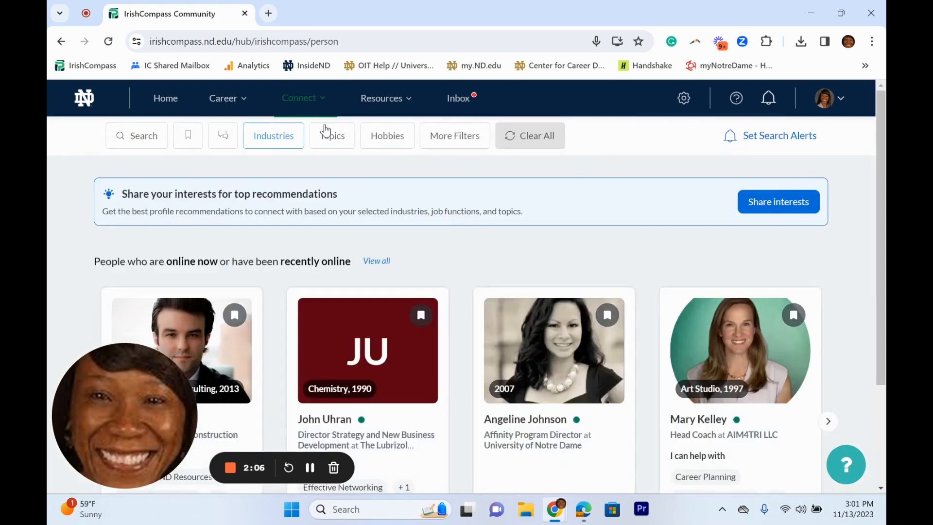
mouse_move(884, 182)
mouse_down()
mouse_move(885, 247)
mouse_move(884, 183)
mouse_up()
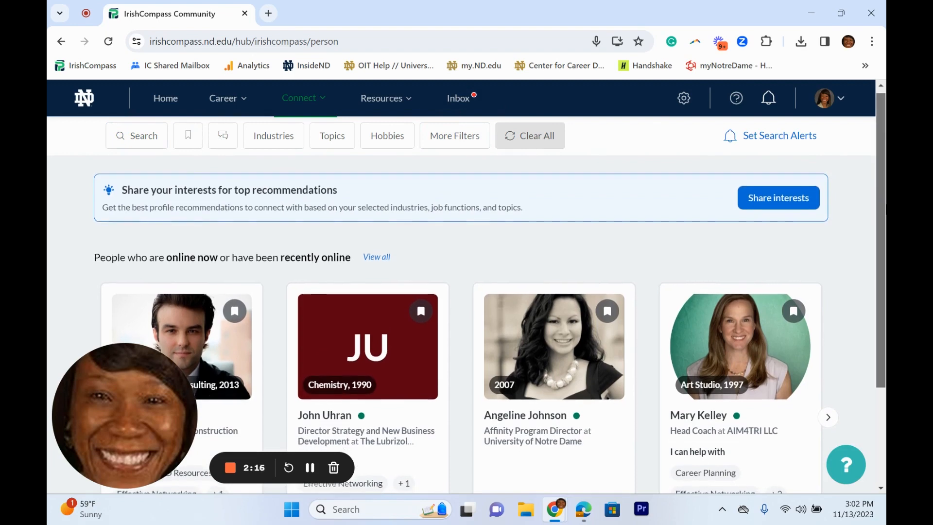
mouse_move(302, 98)
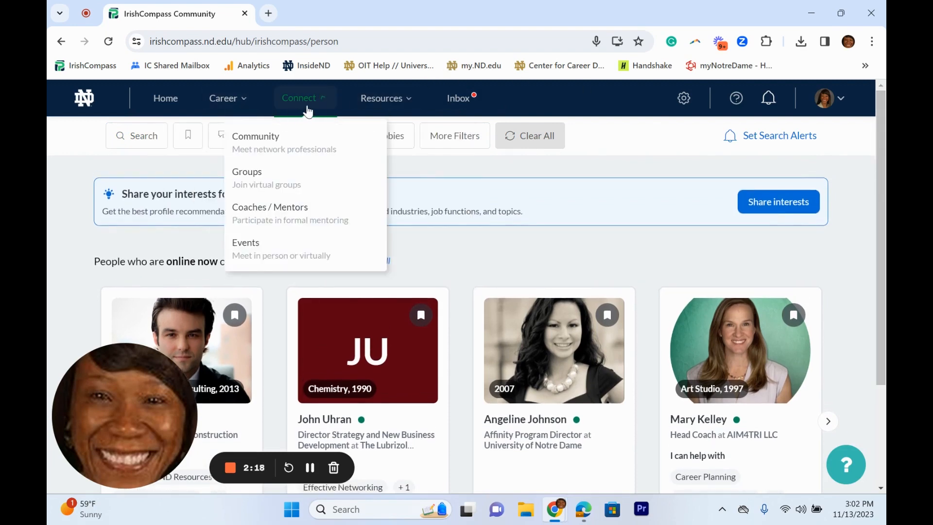
Go to the Groups page listing 53 groups such as Alumni Business Directory.
click(286, 180)
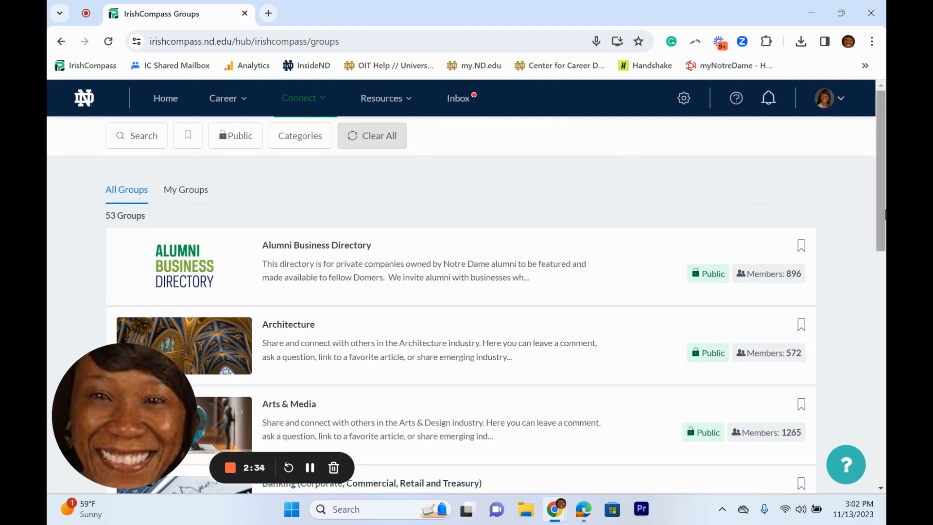
mouse_move(883, 214)
mouse_down()
mouse_move(882, 239)
mouse_move(662, 98)
mouse_up()
From the Connect menu, go to the Coaches / Mentors page listing 6 coaching programs.
click(299, 98)
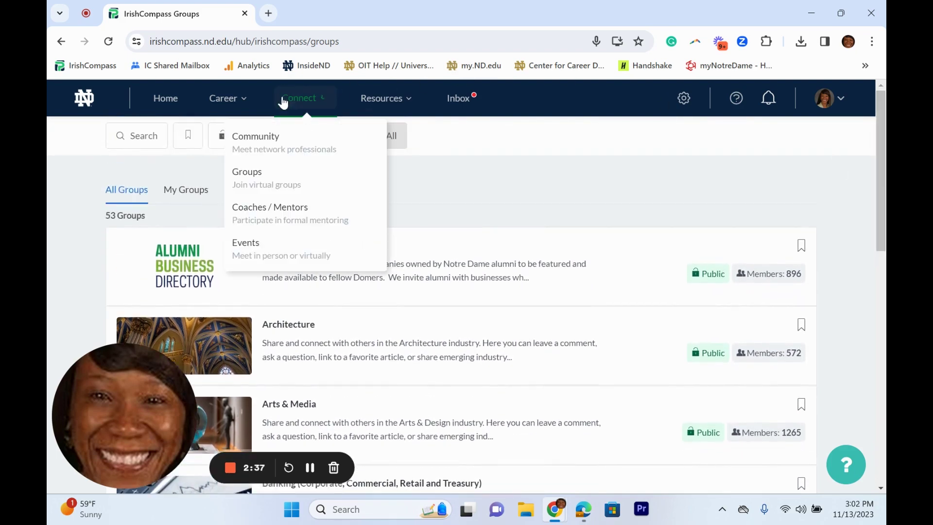
click(283, 220)
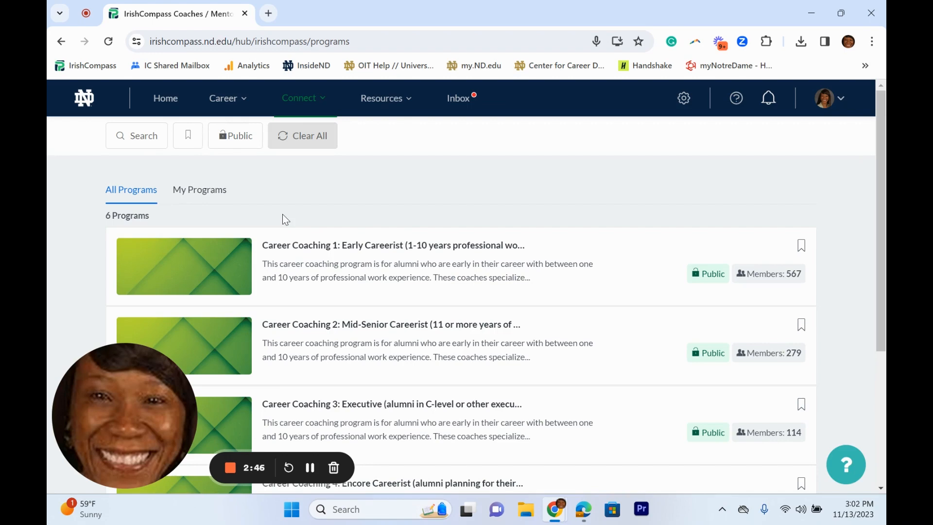
drag(881, 329, 874, 476)
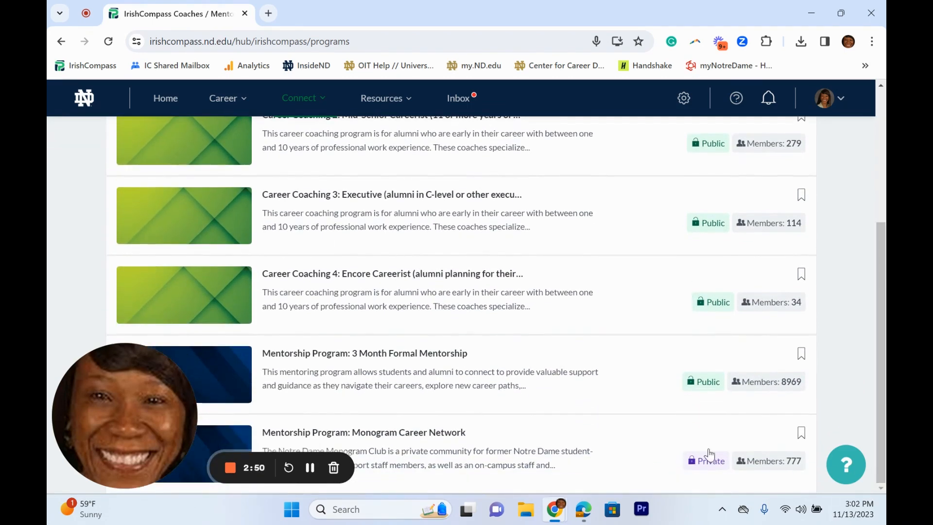